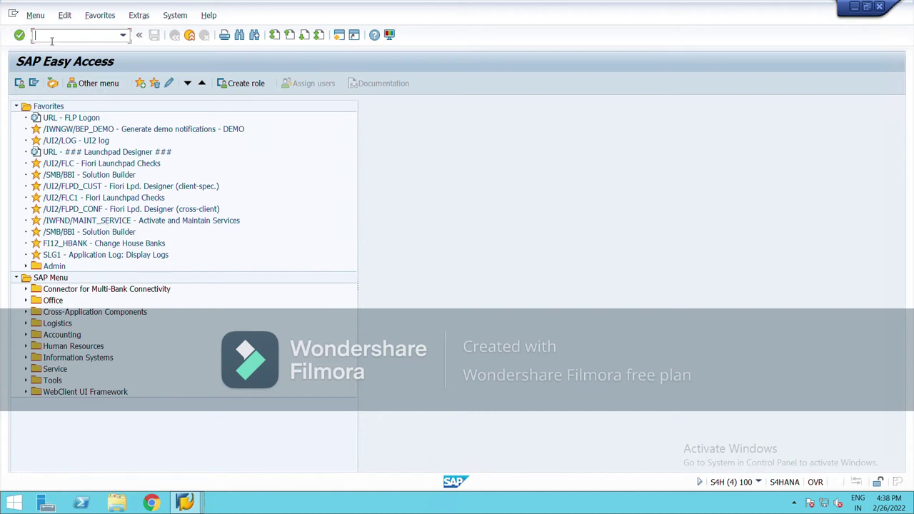
Step: Launch SPRO's SAP Reference IMG and expand Financial Accounting > Global Settings > Ledgers > Ledger
type("spro")
key("Return")
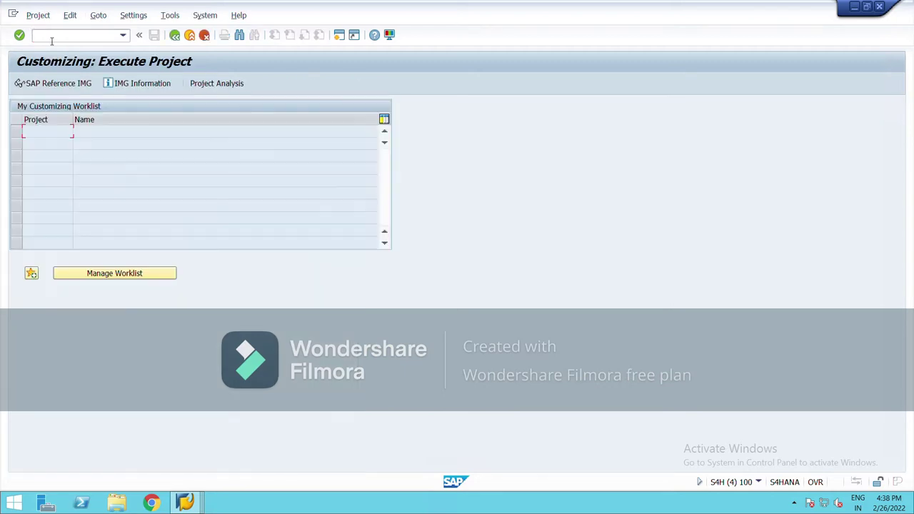
left_click(67, 86)
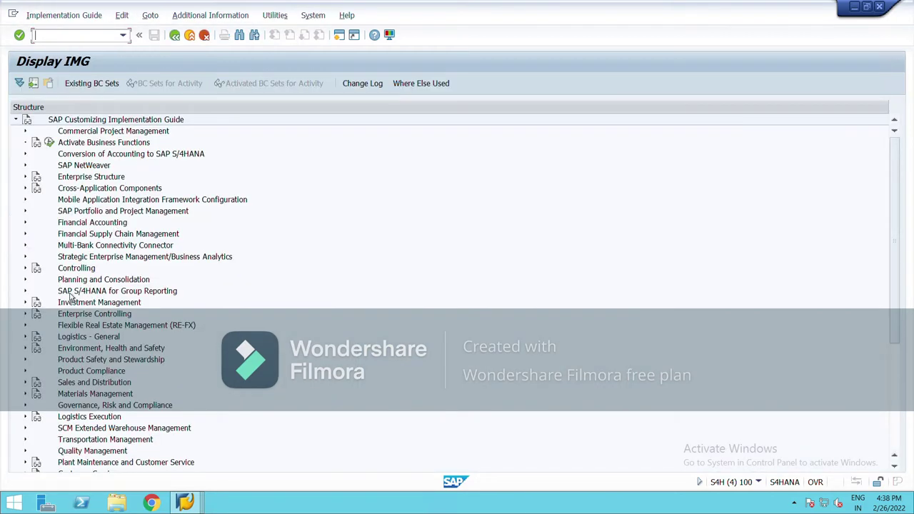
left_click(27, 223)
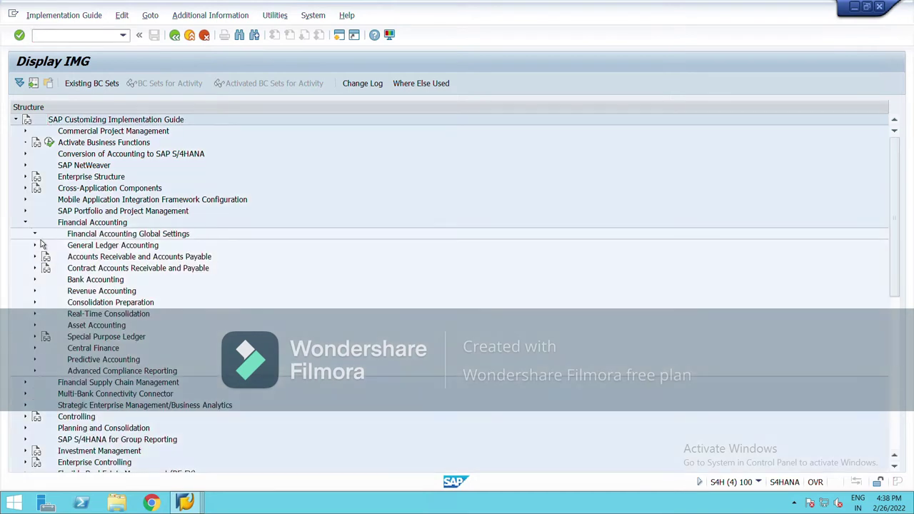
left_click(34, 233)
left_click(44, 257)
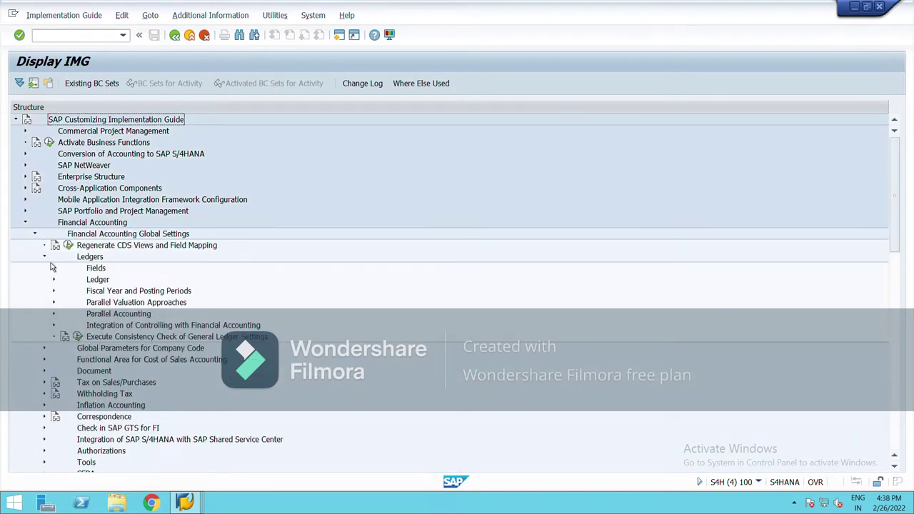
left_click(54, 280)
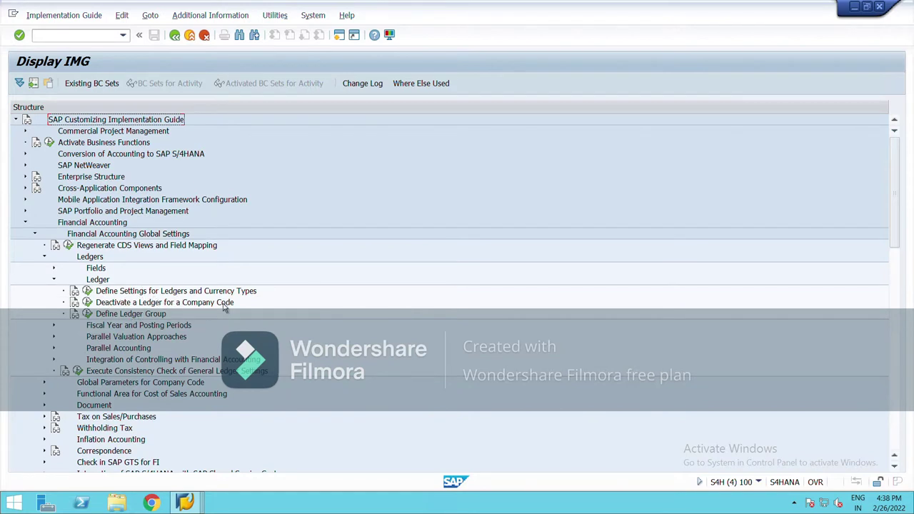
Step: Open Define Settings for Ledgers and Currency Types, declining locked data and dismissing the consistency check
left_click(87, 292)
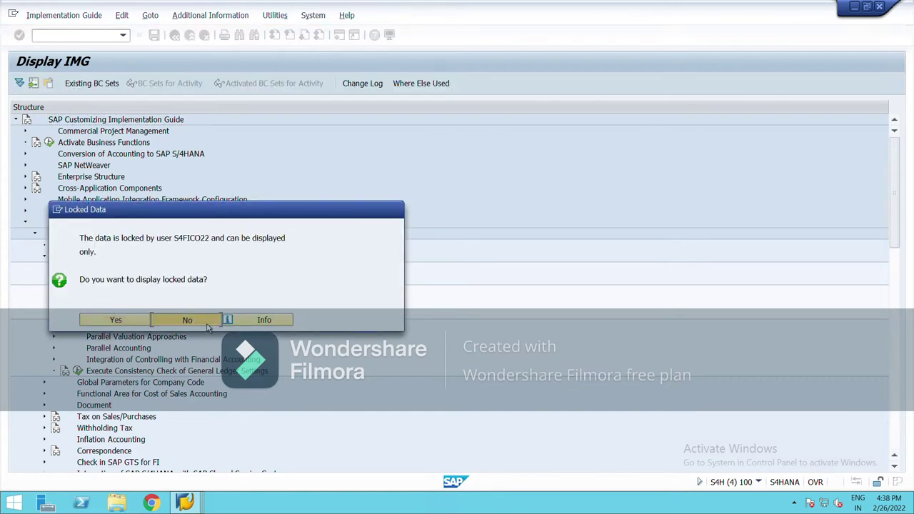
left_click(187, 320)
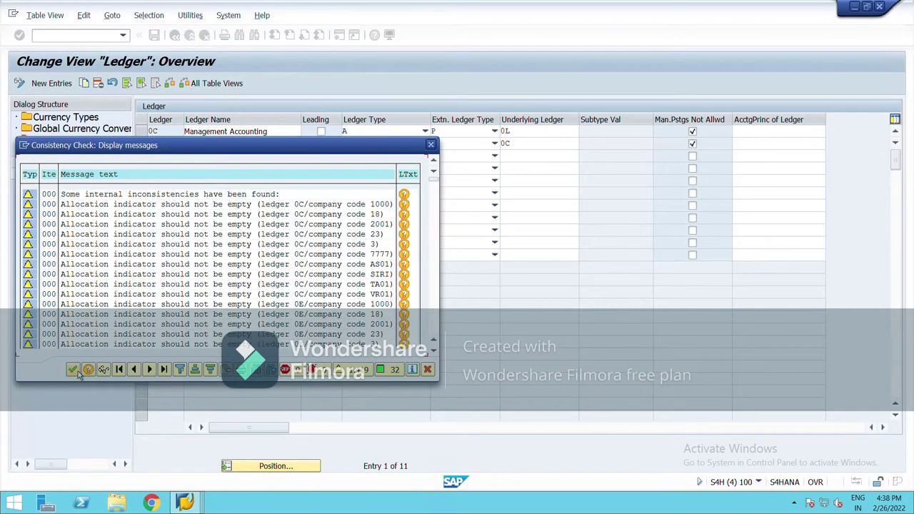
left_click(72, 369)
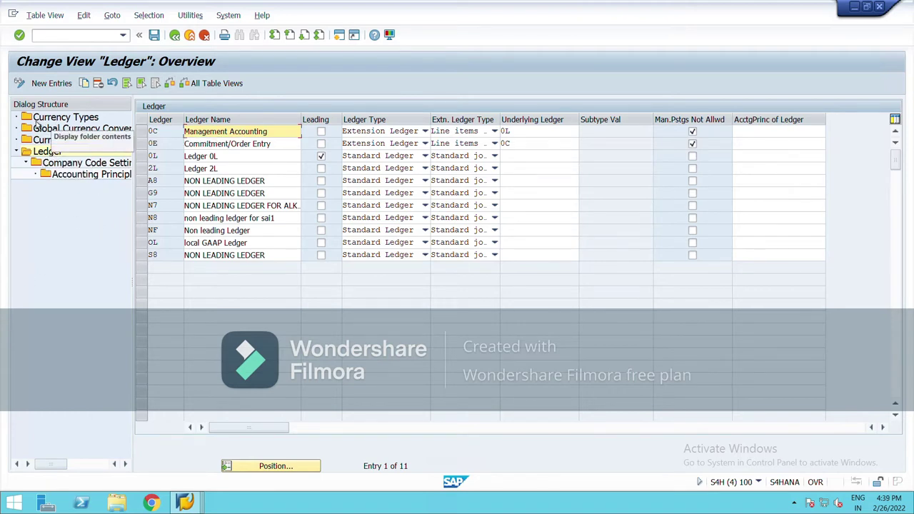
Step: Navigate Currency Types > Global Currency Conversion Settings > Currency Conversion Settings for company codes
double_click(57, 118)
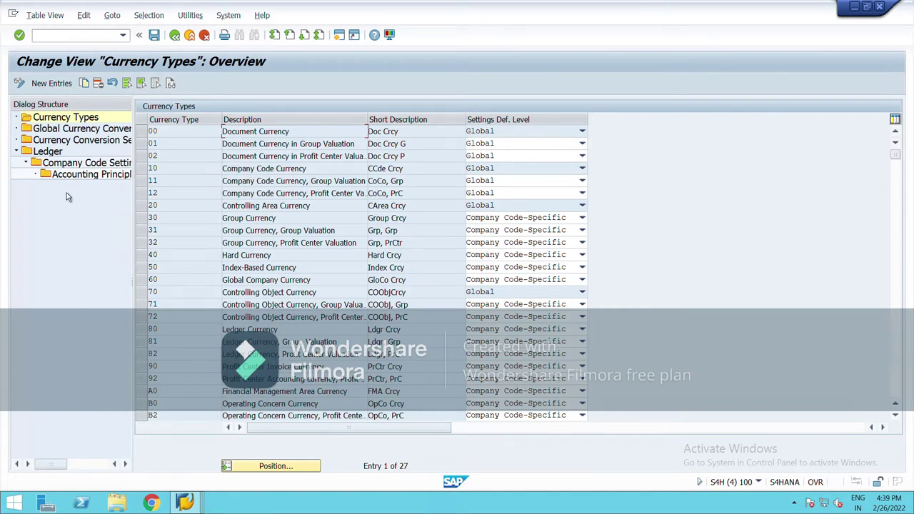
double_click(78, 128)
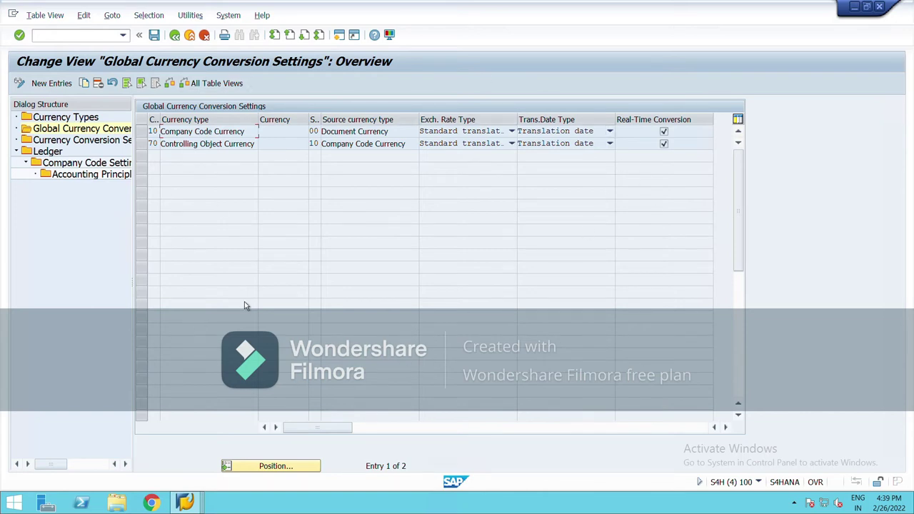
double_click(82, 140)
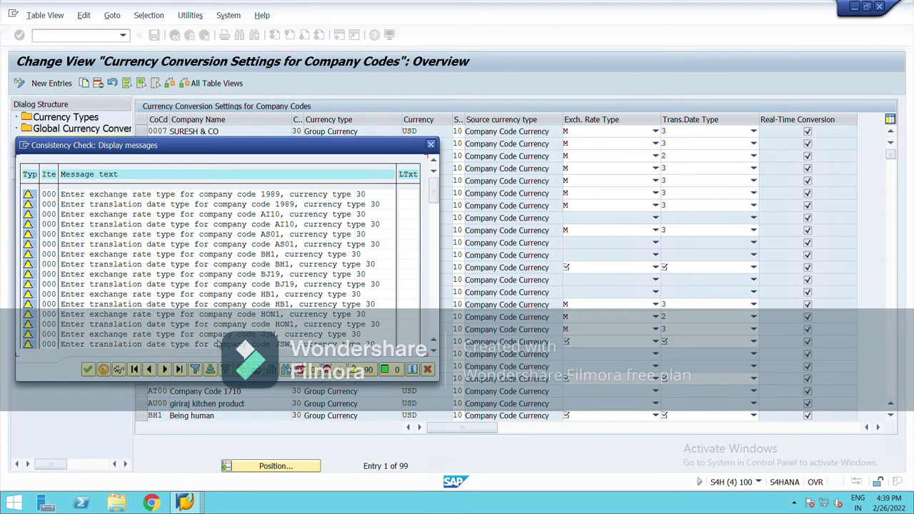
Step: Dismiss the consistency check messages and start New Entries for company code conversion settings
left_click(87, 369)
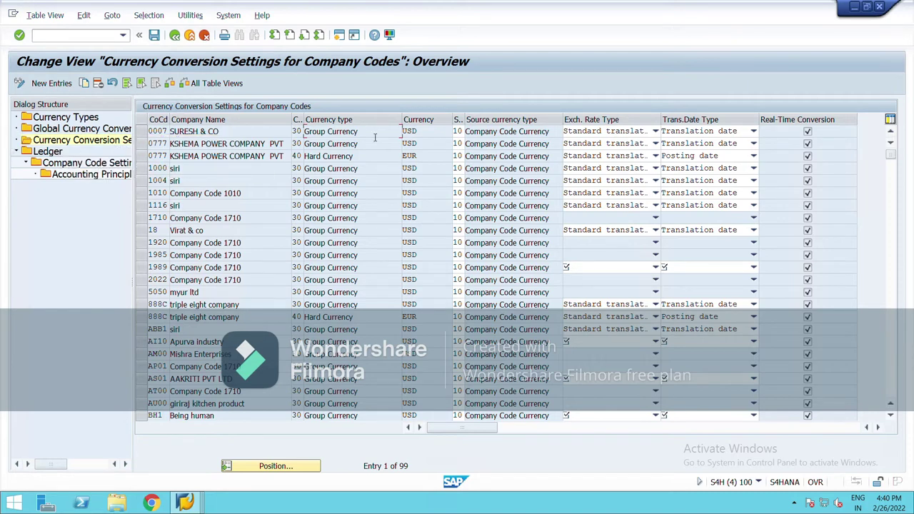
left_click(44, 82)
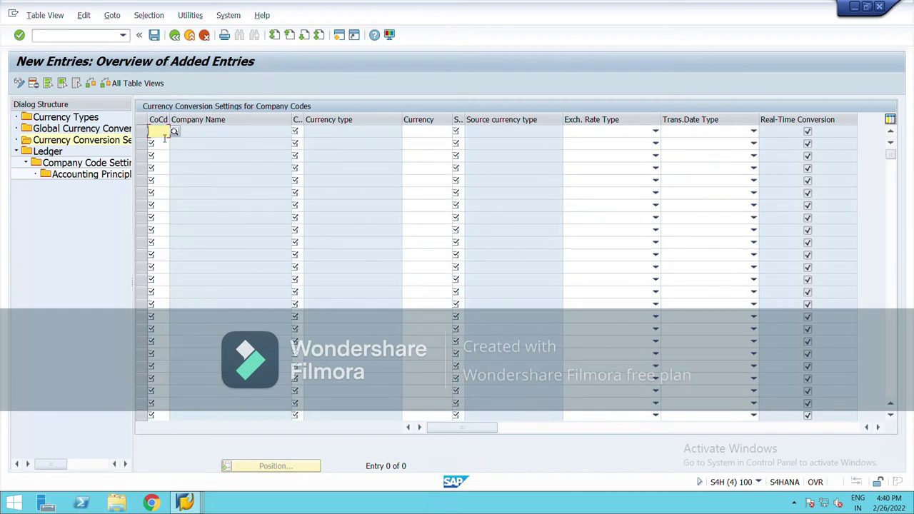
Step: Search the company code list for 'nil' and enter NIL1 as the row's company code
left_click(174, 133)
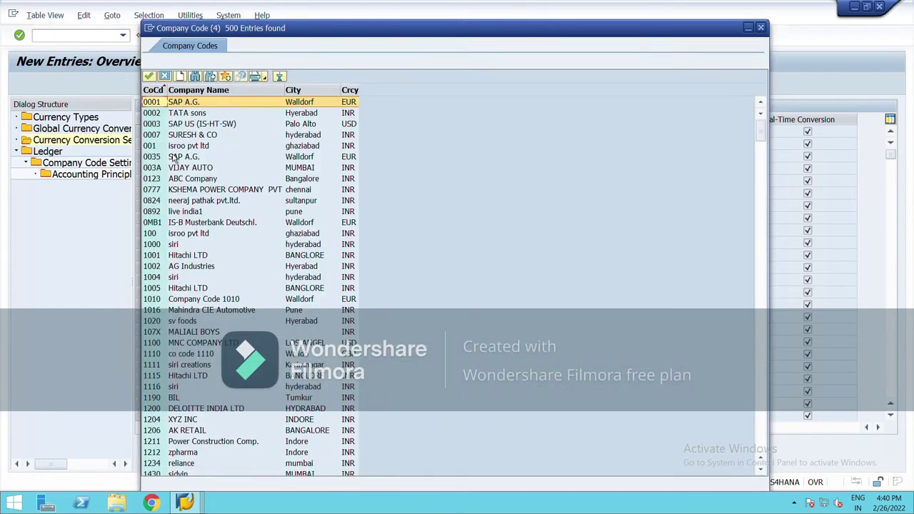
left_click(195, 76)
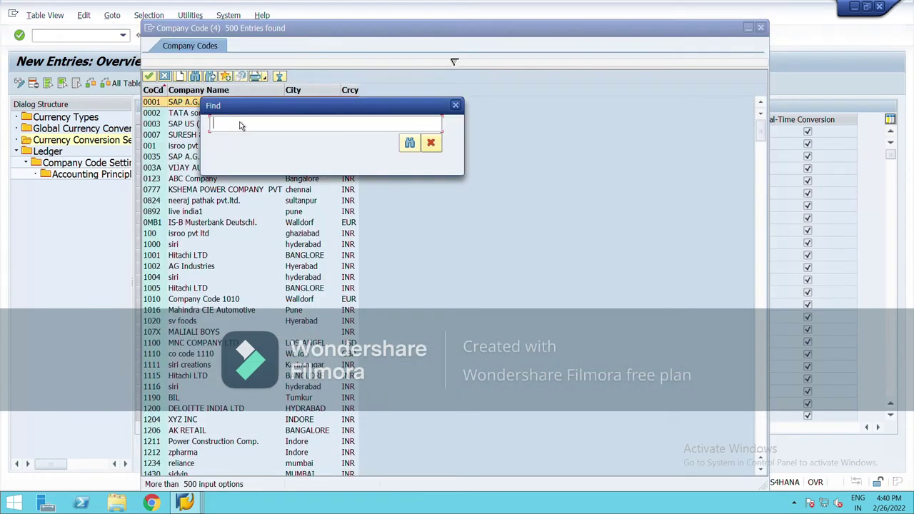
type("nil1")
left_click(409, 142)
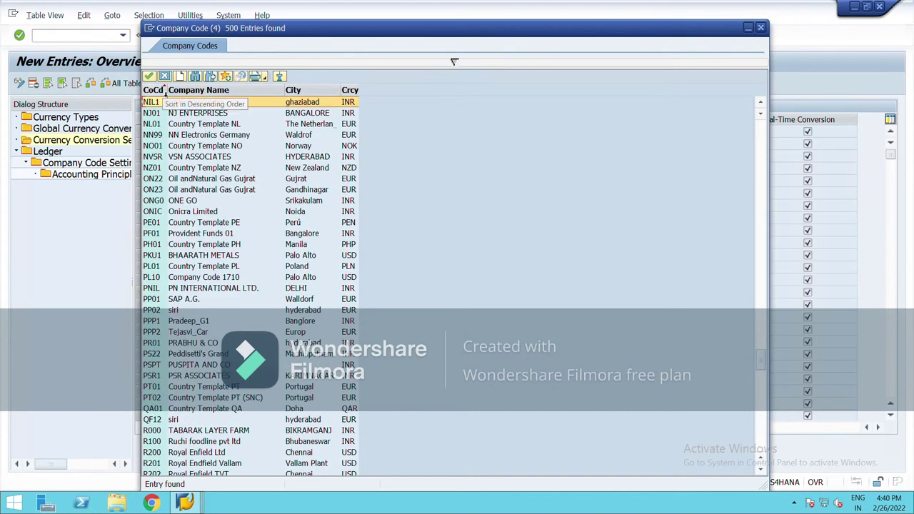
key("Return")
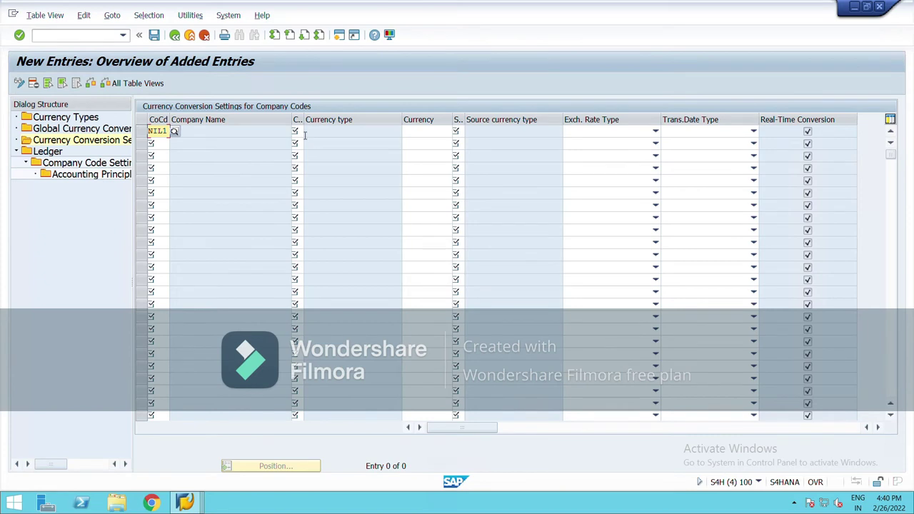
key("Tab")
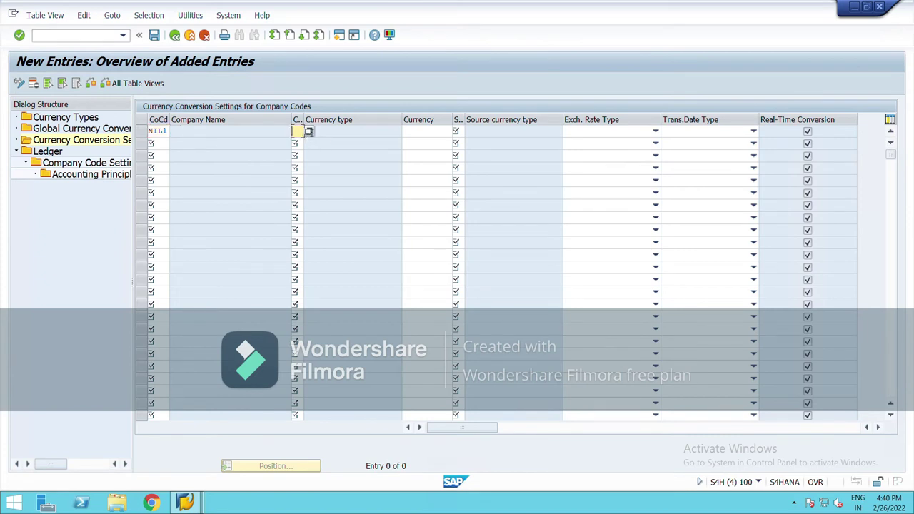
Step: Set currency type 30 Group Currency and source currency type 00 Document Currency
left_click(308, 131)
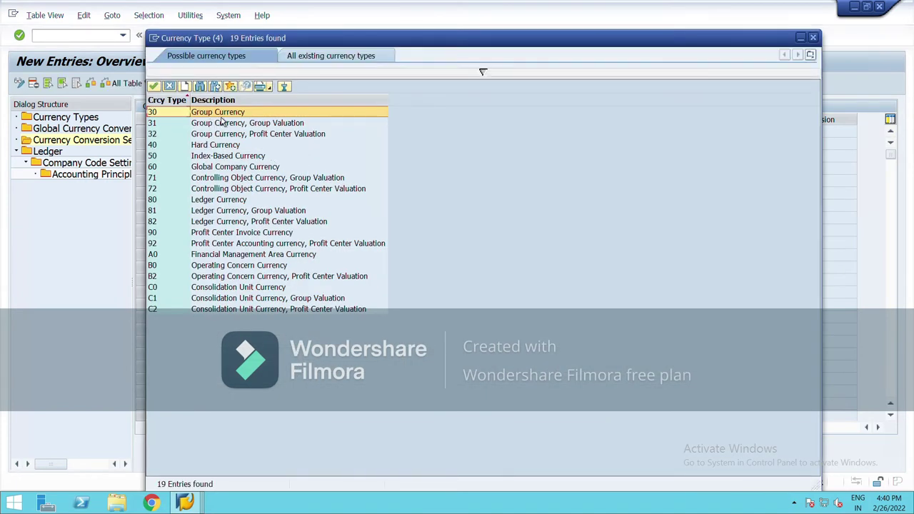
left_click(153, 85)
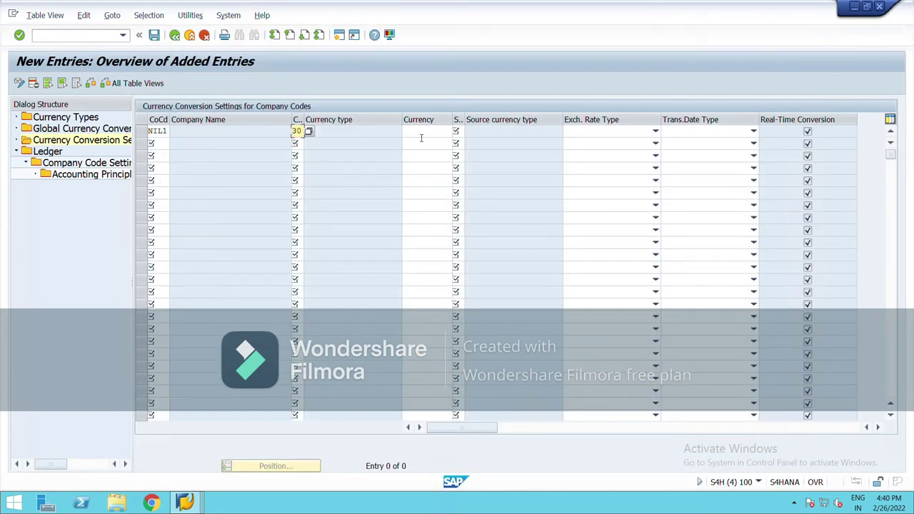
left_click(464, 133)
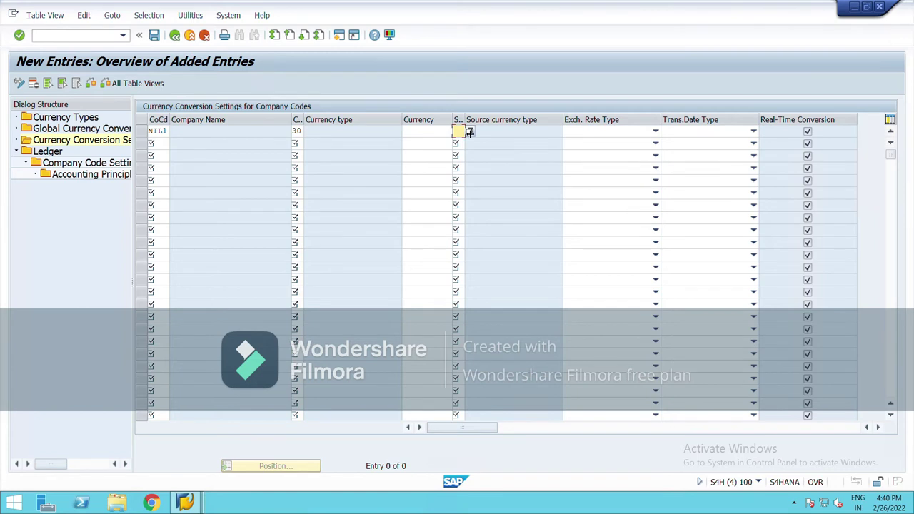
left_click(471, 131)
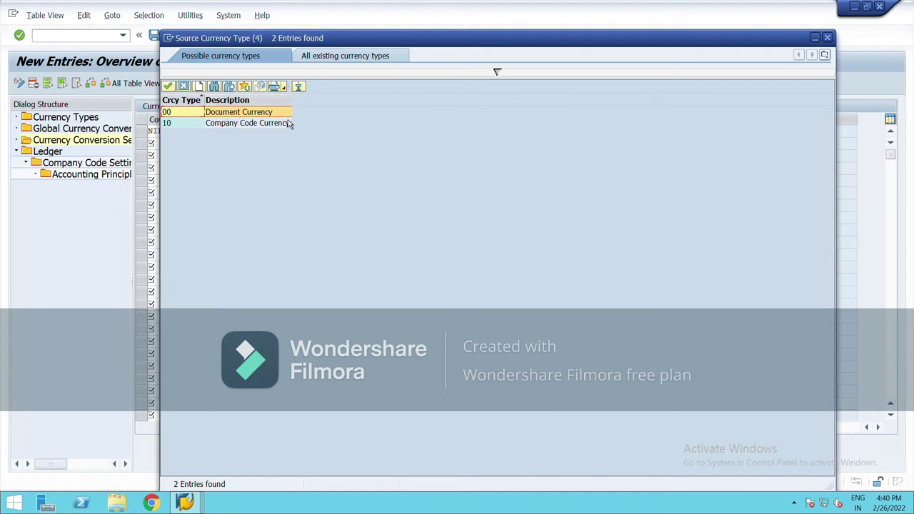
left_click(168, 86)
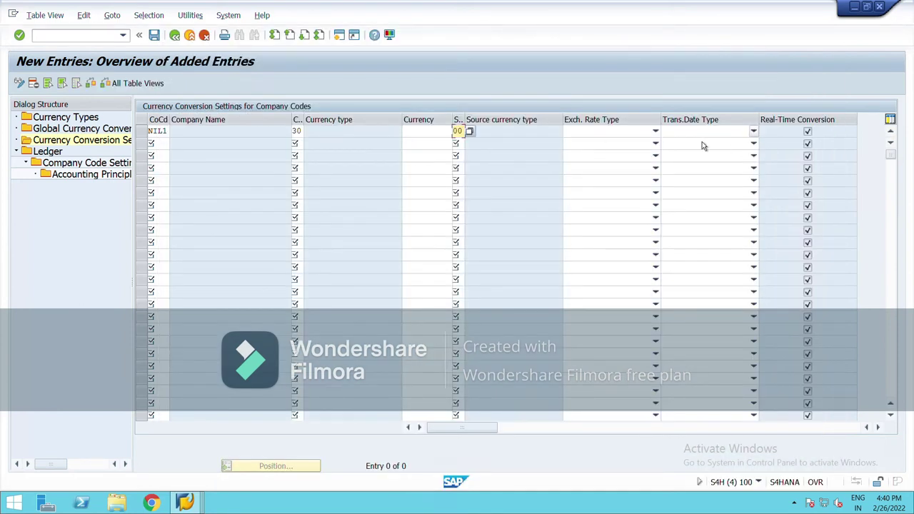
Step: Choose exchange rate type M (standard translation at average rate) and translation date type Translation date
left_click(620, 132)
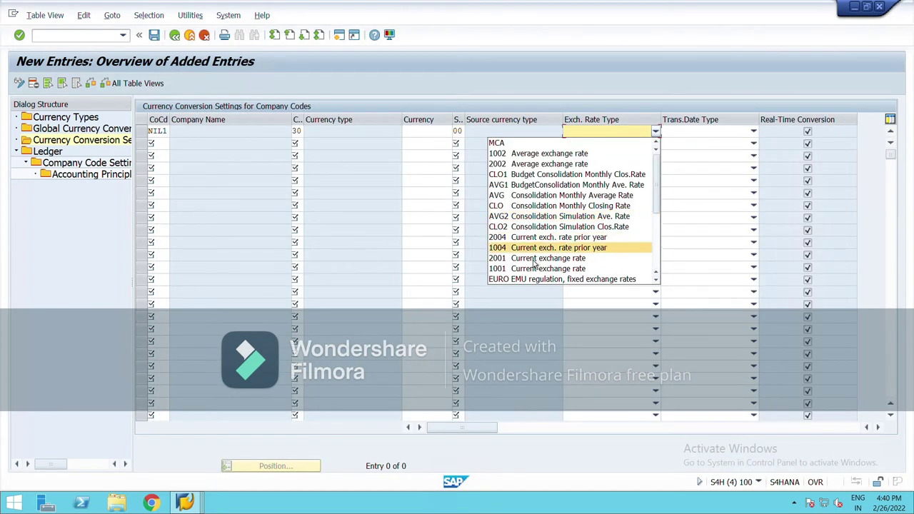
scroll(543, 253, "down", 1)
scroll(534, 263, "down", 1)
scroll(534, 263, "down", 1)
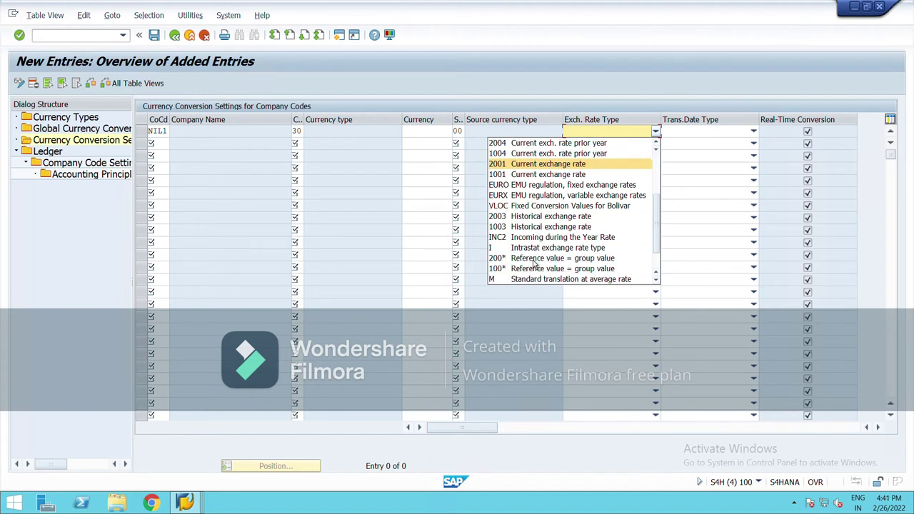
left_click(531, 279)
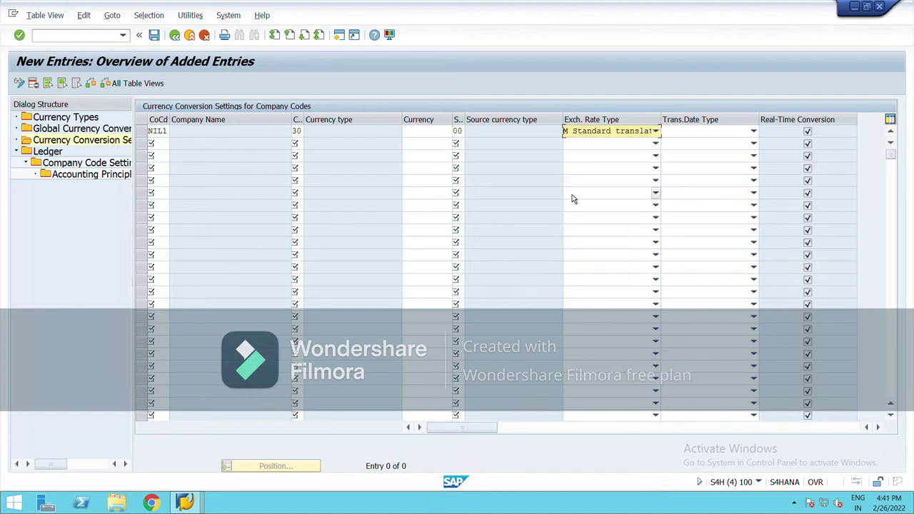
left_click(728, 132)
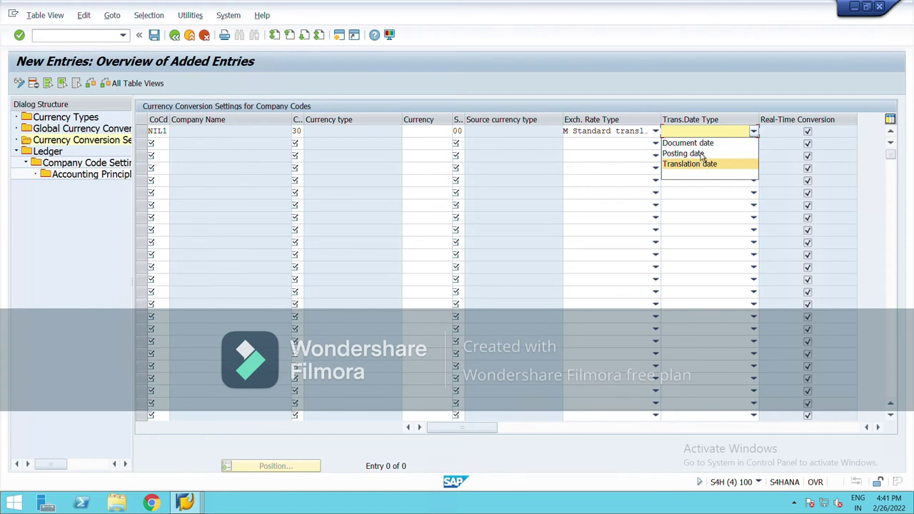
left_click(693, 163)
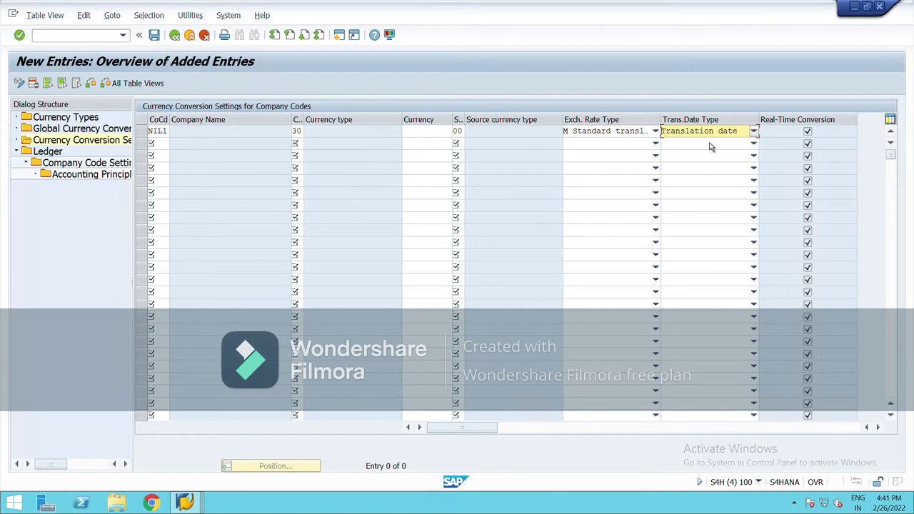
Step: Save the entry under a new customizing request described 'change currency_nestle'
left_click(154, 36)
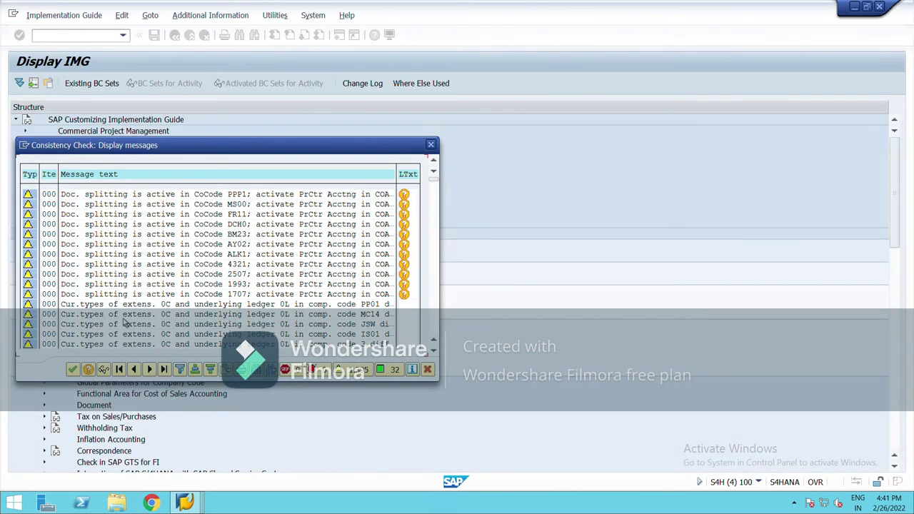
left_click(72, 369)
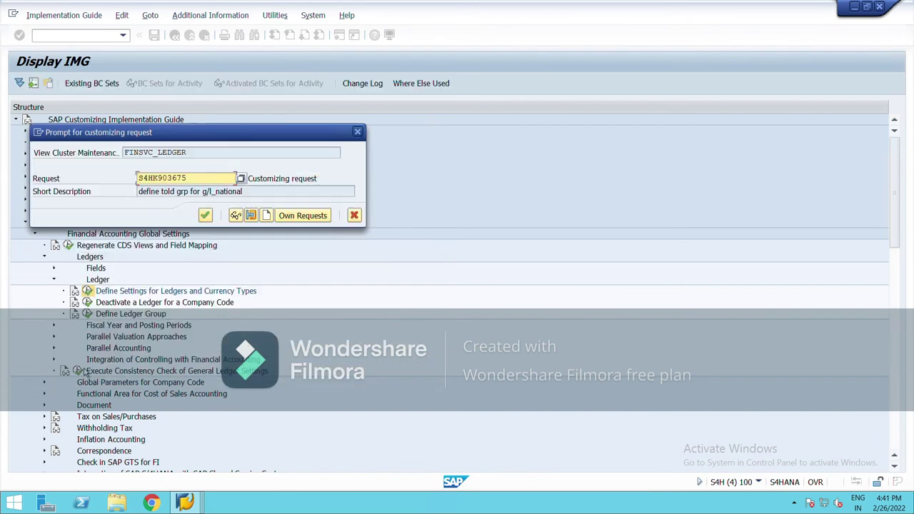
left_click(266, 216)
type("def")
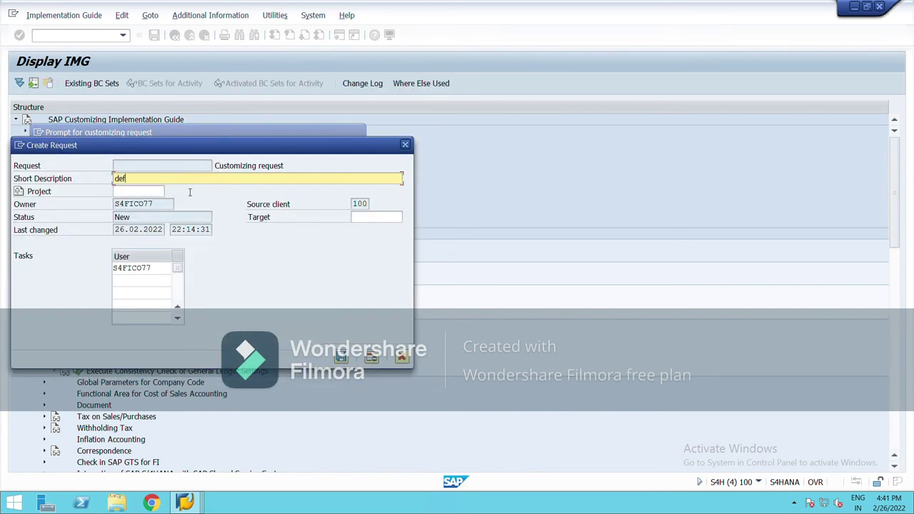
key("BackSpace")
key("BackSpace")
key("BackSpace")
key("BackSpace")
key("BackSpace")
type("change currency_ne")
key("Return")
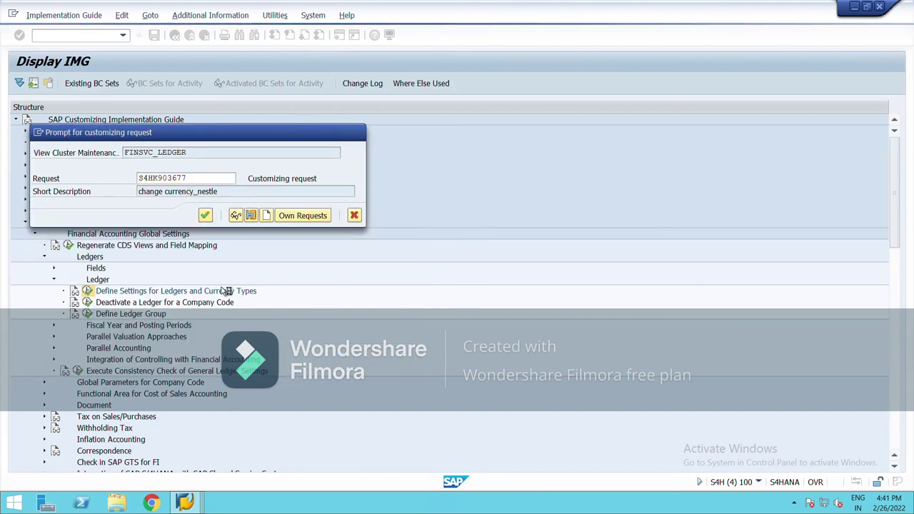
left_click(205, 215)
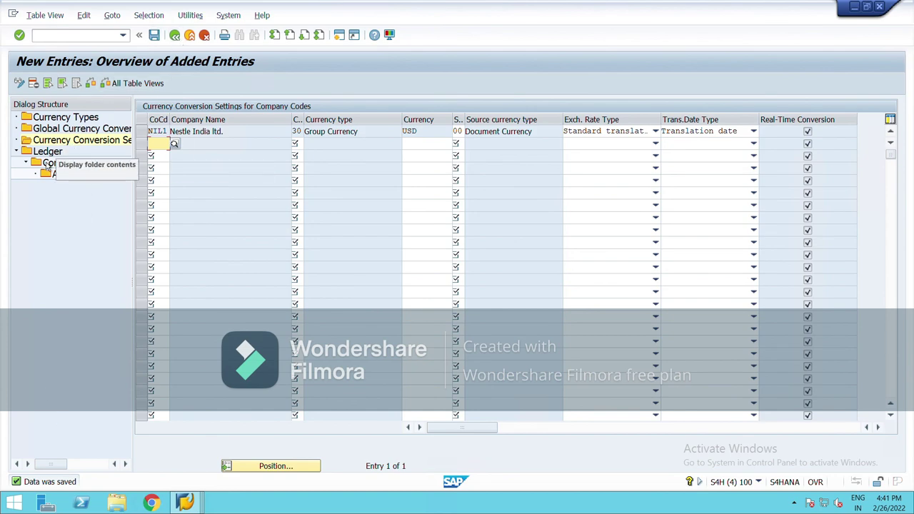
Step: Confirm the request prompt and return to the Currency Types overview listing 27 types
left_click(71, 162)
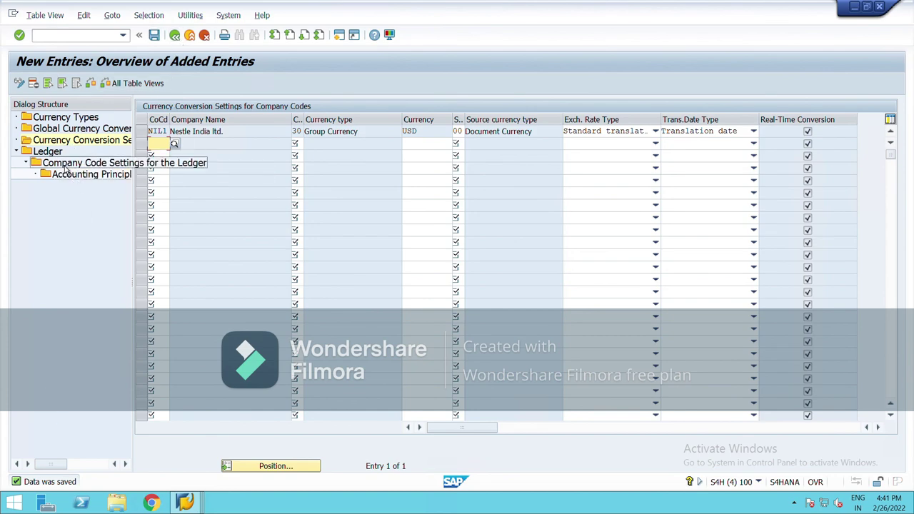
double_click(52, 117)
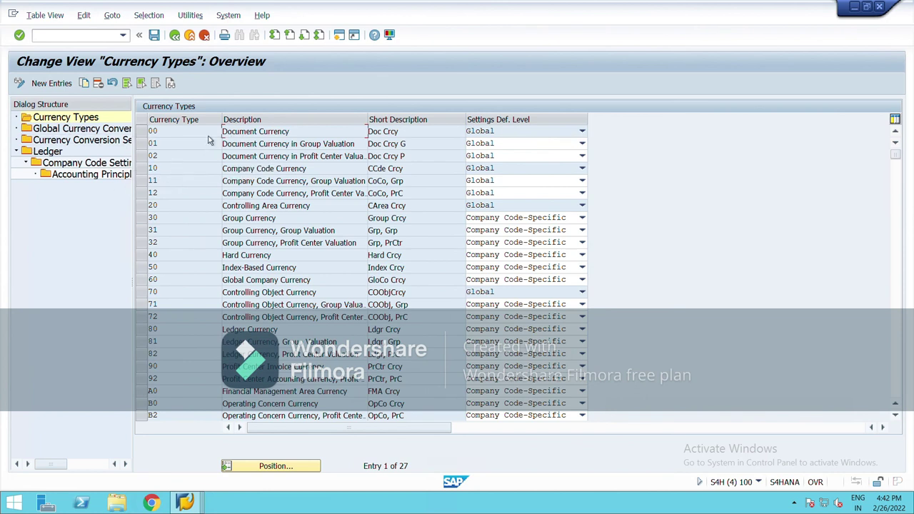